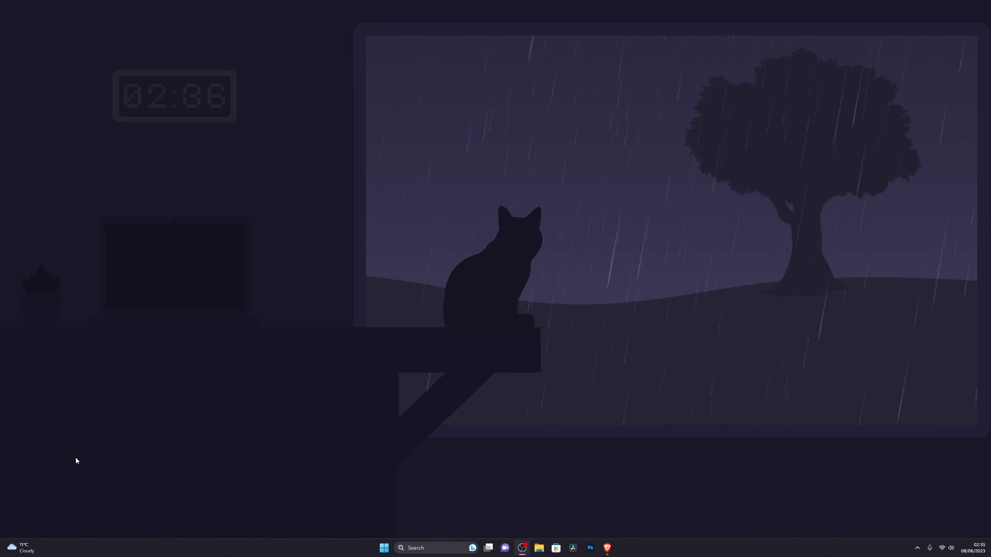
# Step: Search 'virus' from the Start menu and open Virus & threat protection in Windows Security
pyautogui.press('super')
pyautogui.write('virus')
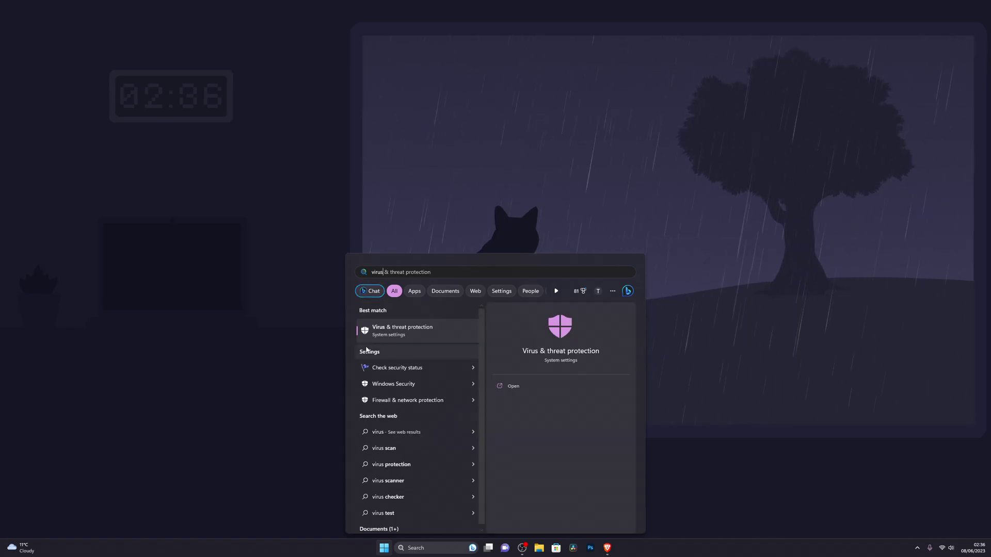
pyautogui.click(380, 331)
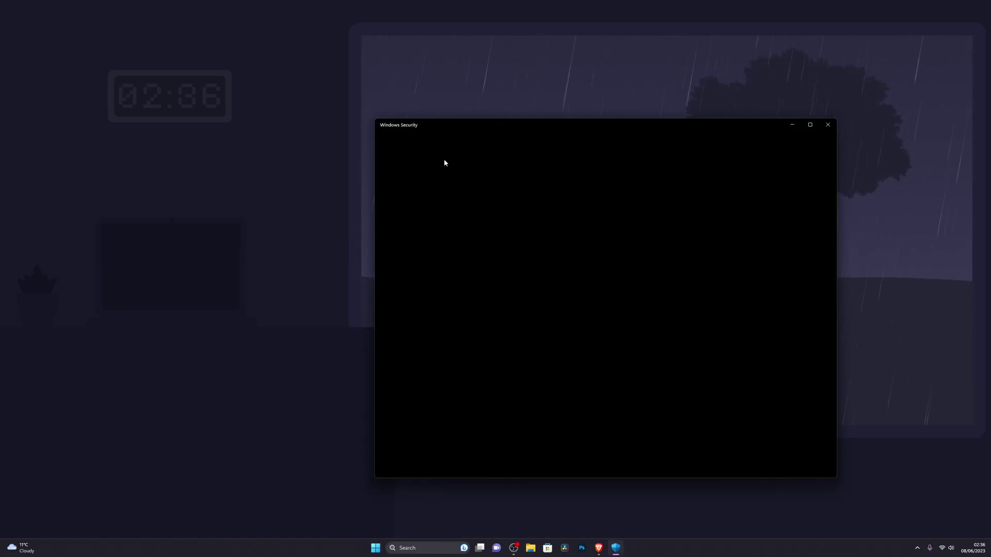
# Step: Confirm Real-time protection shows Off under virus protection settings, then close Windows Security
pyautogui.moveTo(476, 130); pyautogui.dragTo(429, 123)
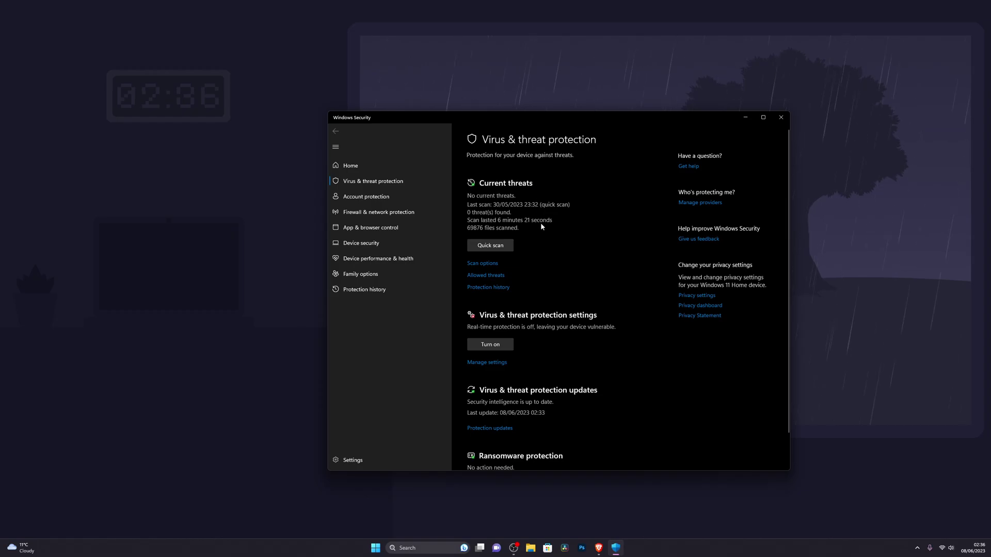
pyautogui.click(491, 363)
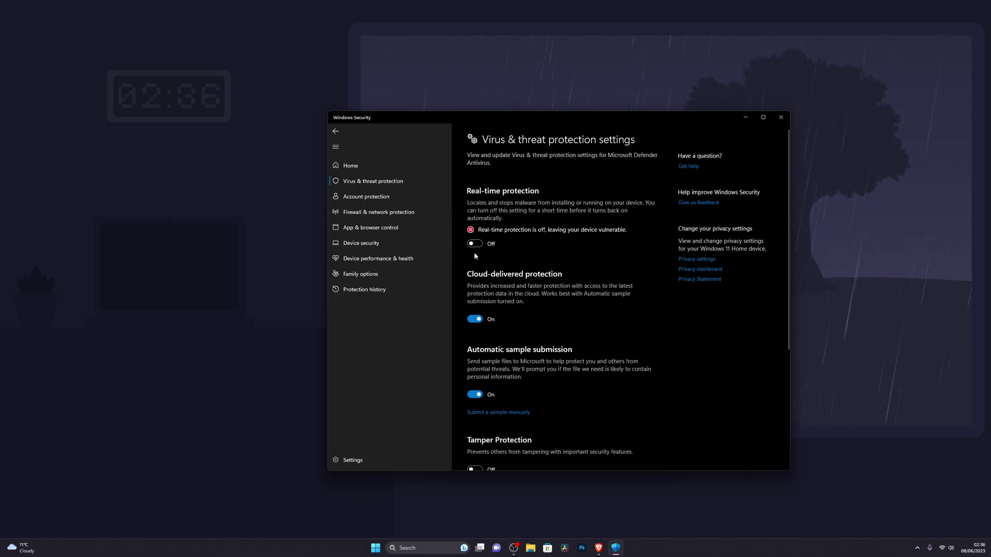
pyautogui.click(779, 119)
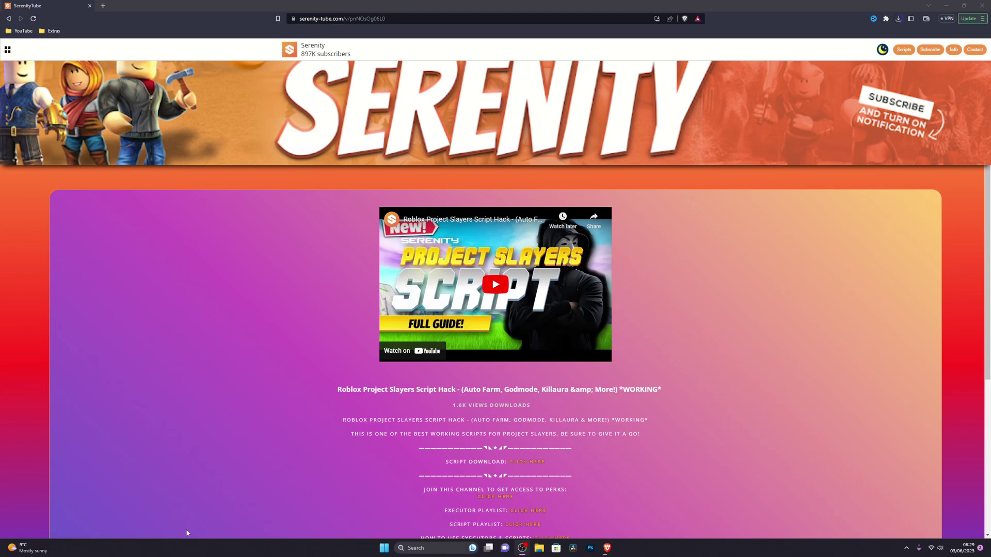
# Step: Follow the Project Slayers Script Download link, accept notifications, and proceed on the work.ink page
pyautogui.click(536, 466)
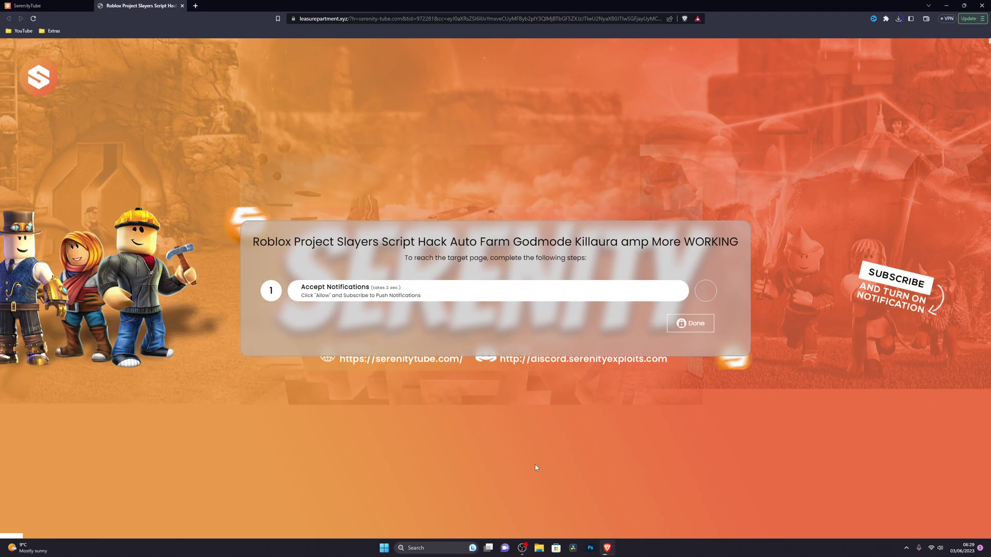
pyautogui.click(506, 294)
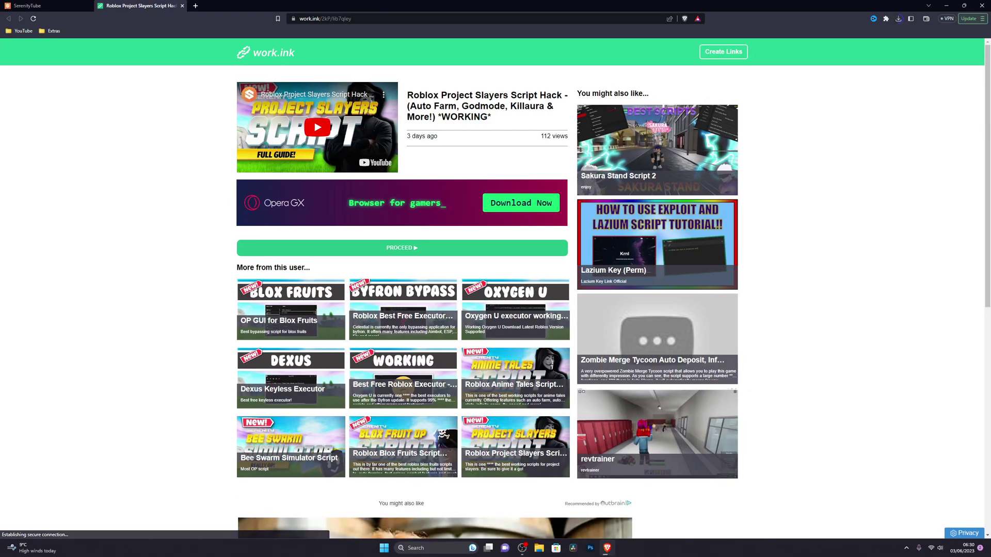
pyautogui.click(320, 248)
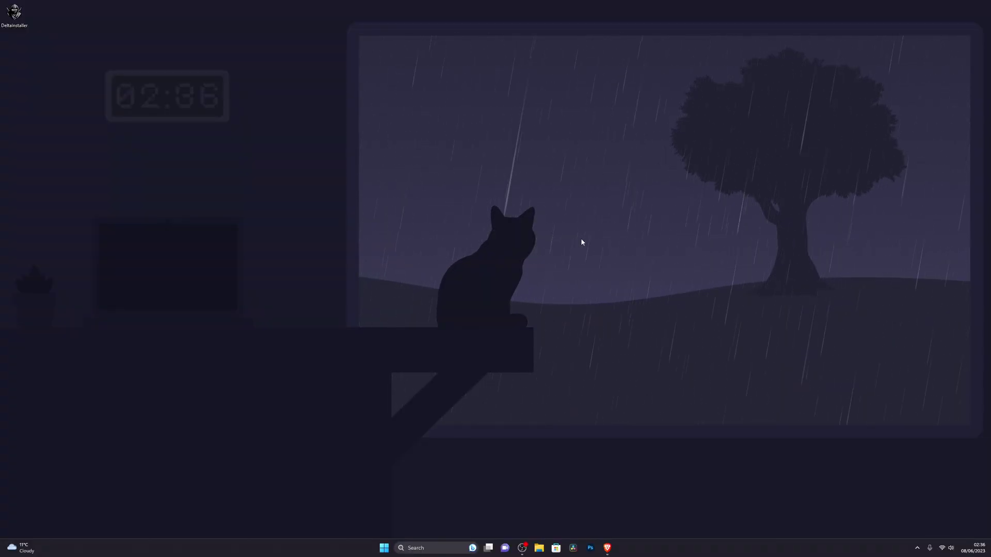
# Step: Create a new desktop folder named 'Delta' and move it to the top-left corner
pyautogui.rightClick(277, 127)
pyautogui.moveTo(305, 200)
pyautogui.click(420, 204)
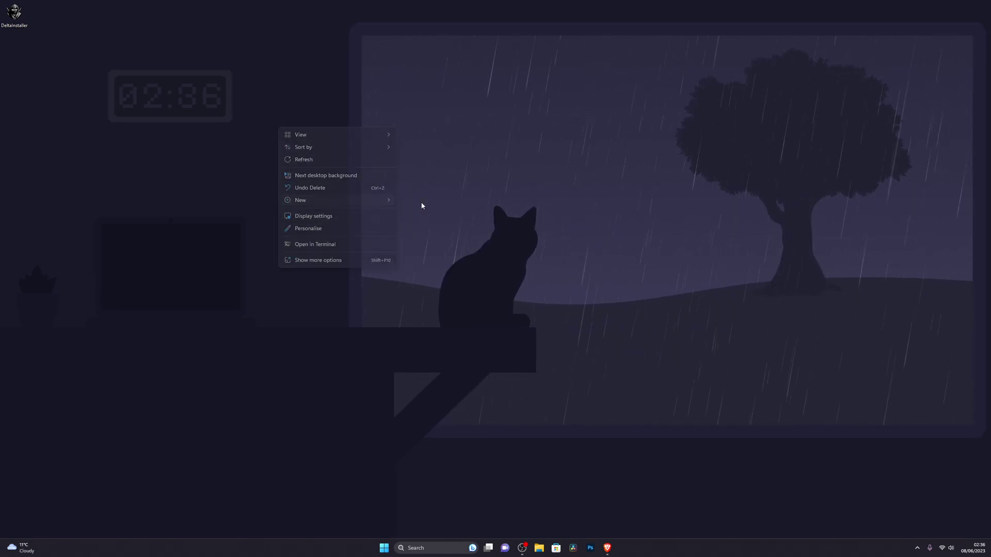
pyautogui.write('Delta')
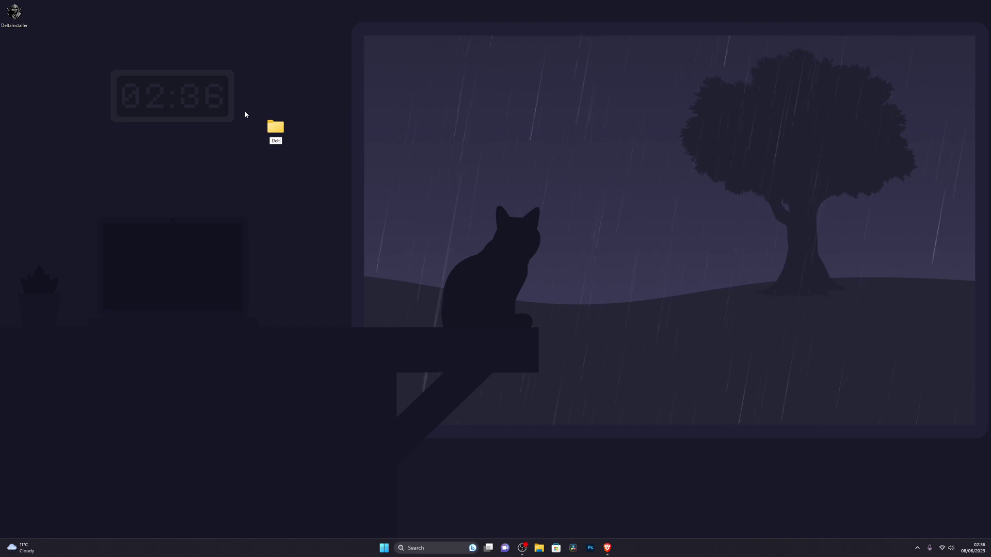
pyautogui.press('Return')
pyautogui.moveTo(283, 123); pyautogui.dragTo(24, 22)
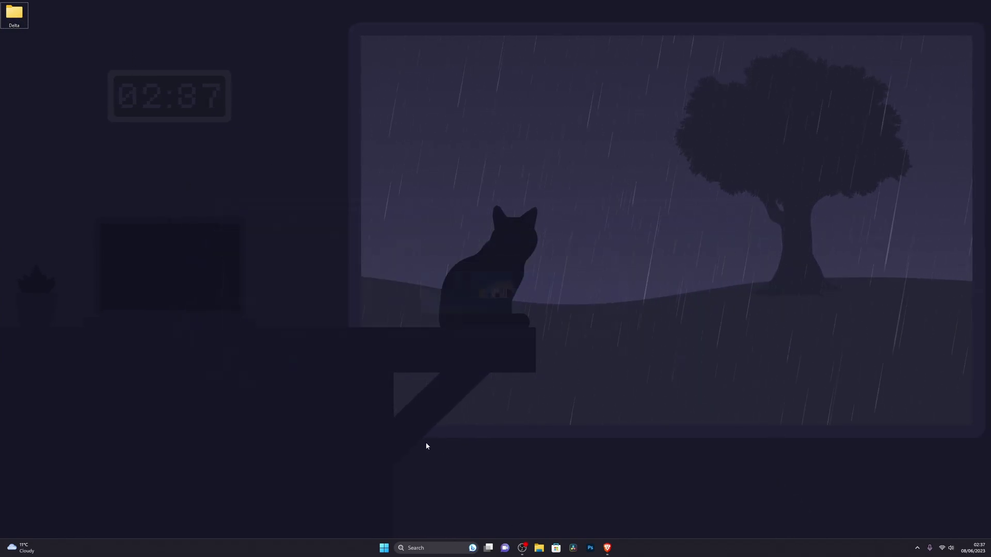
# Step: Reopen Windows Security's Virus & threat protection settings via a 'virus' Start search
pyautogui.press('super')
pyautogui.write('virus')
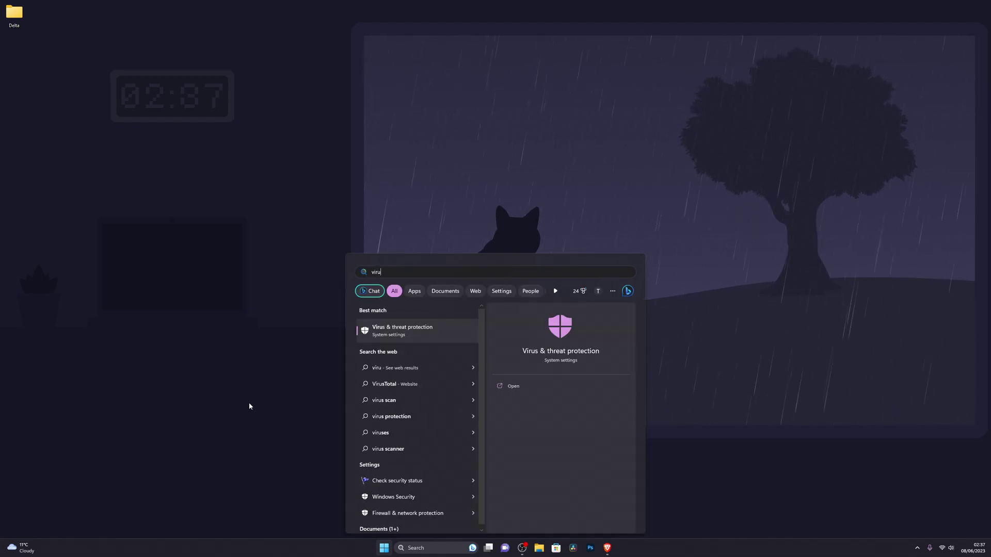
pyautogui.click(411, 338)
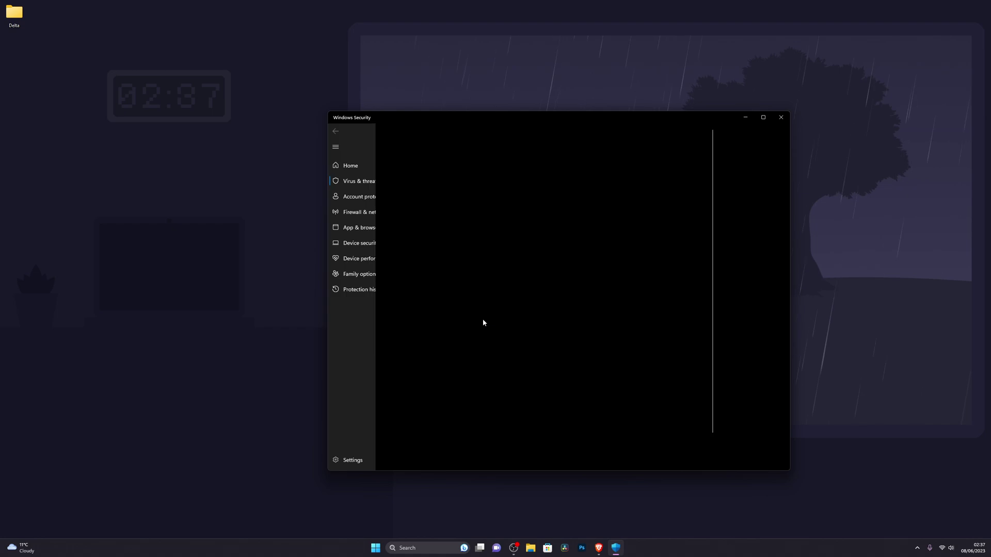
pyautogui.click(487, 363)
# Step: Under Exclusions, add a new Folder exclusion to bring up the Desktop folder picker
pyautogui.scroll(-4, 491, 364)
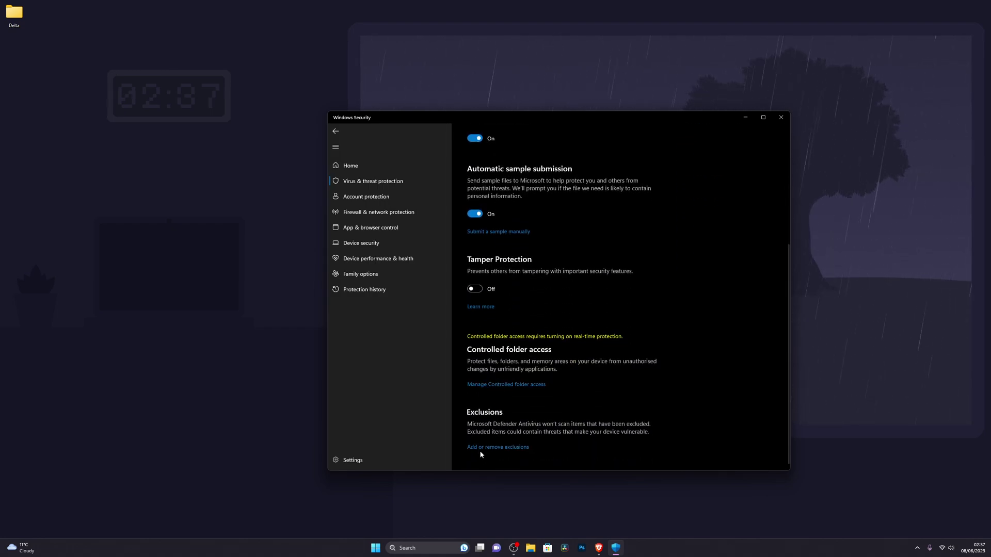
pyautogui.click(505, 447)
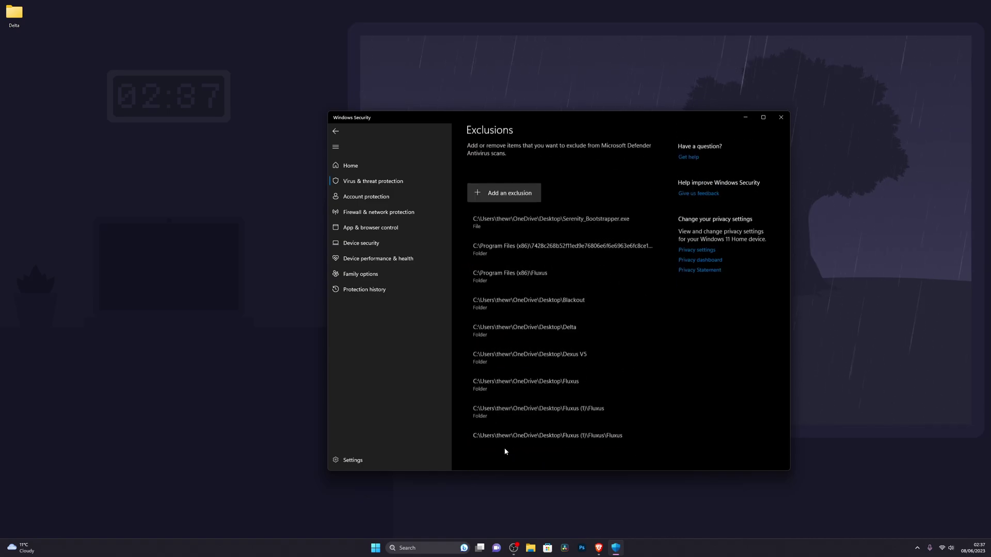
pyautogui.click(506, 206)
pyautogui.click(499, 233)
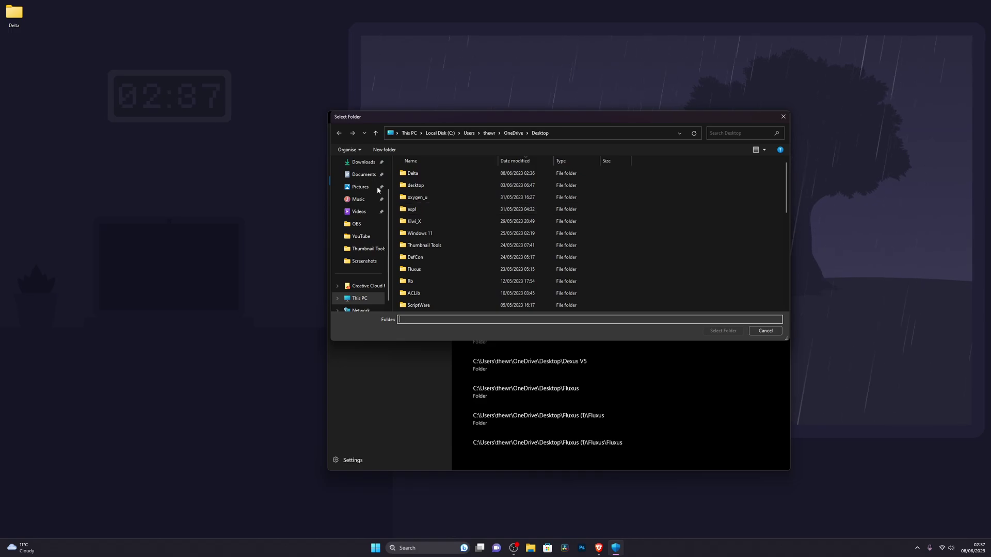
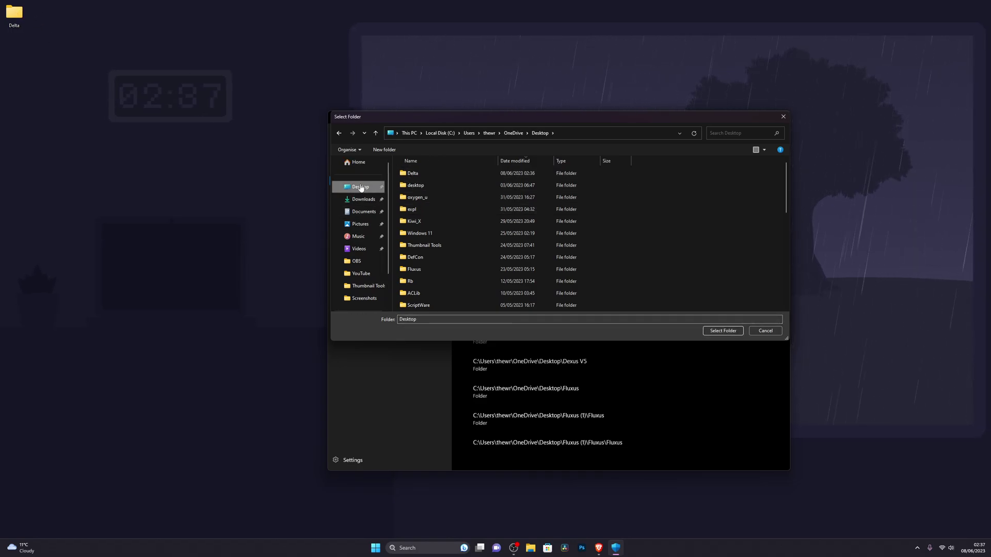
# Step: Add the Desktop\Delta folder as a Defender exclusion and go back to the Virus & threat protection settings
pyautogui.click(427, 175)
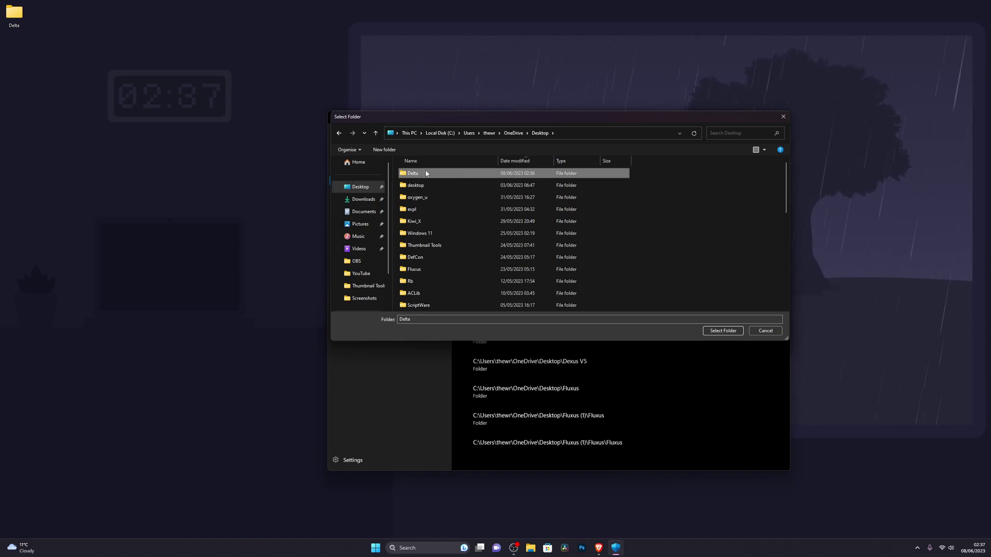
pyautogui.doubleClick(426, 173)
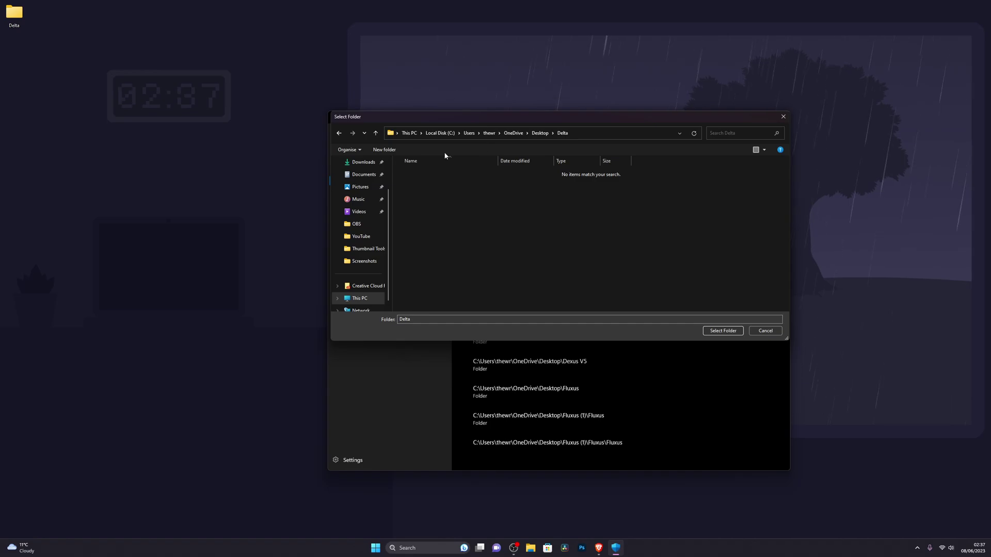
pyautogui.click(339, 133)
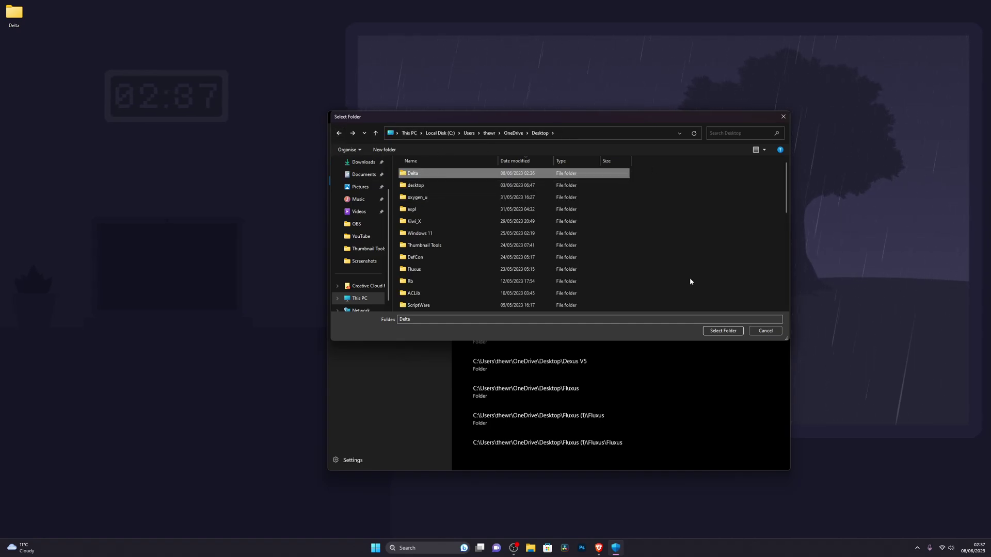
pyautogui.click(727, 331)
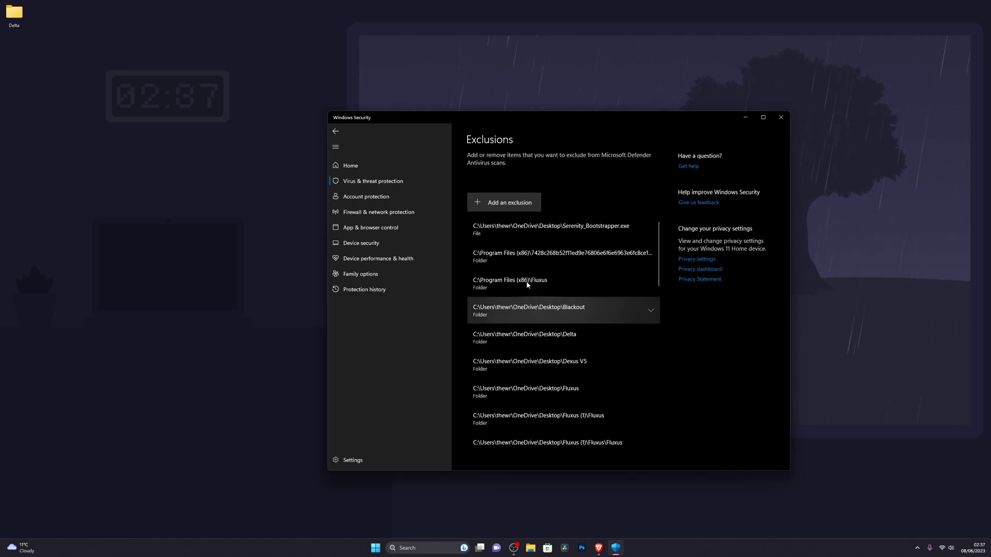
pyautogui.click(335, 133)
pyautogui.scroll(4, 523, 290)
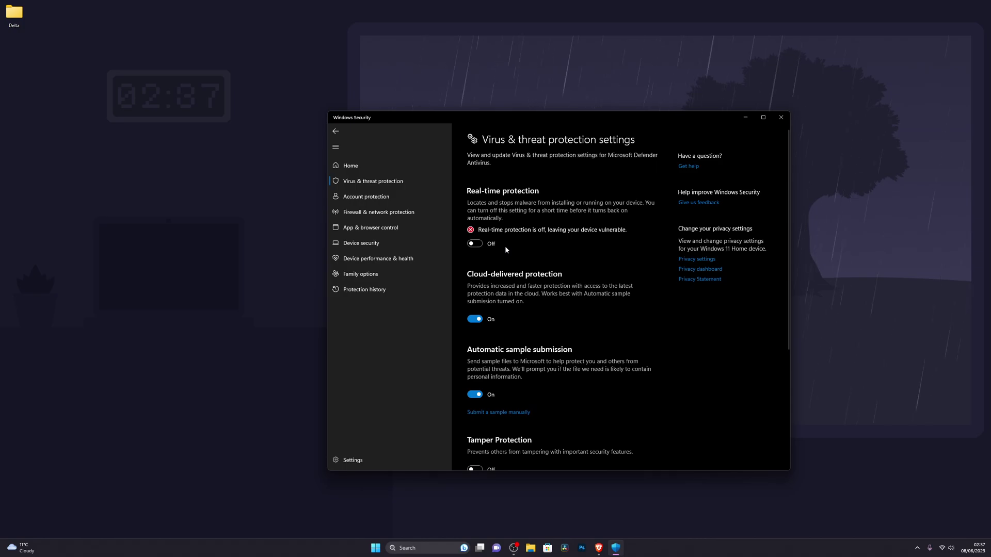
# Step: Close the Windows Security window showing Virus & threat protection settings
pyautogui.click(781, 119)
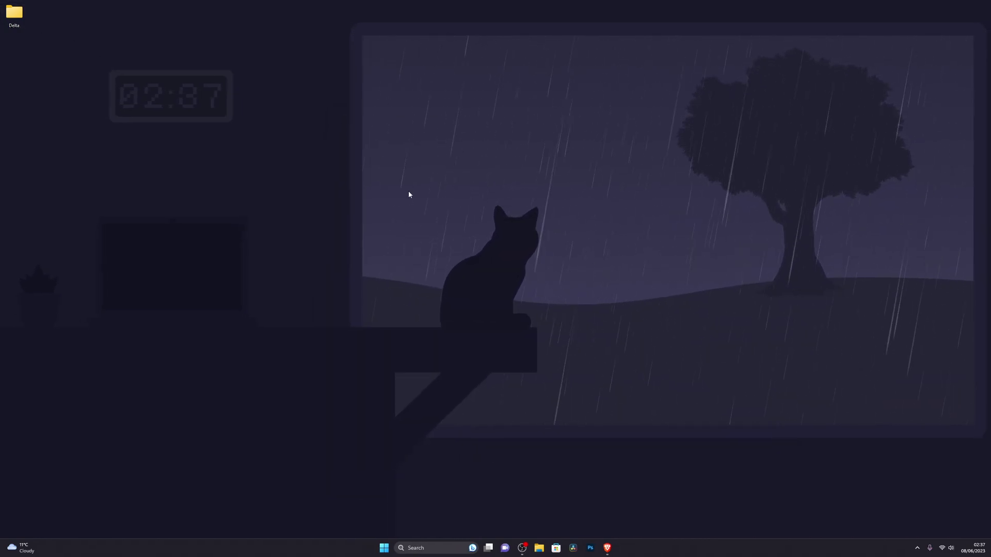
# Step: Run DeltaInstaller from the Delta folder and position the Delta executor window beside Explorer
pyautogui.doubleClick(478, 180)
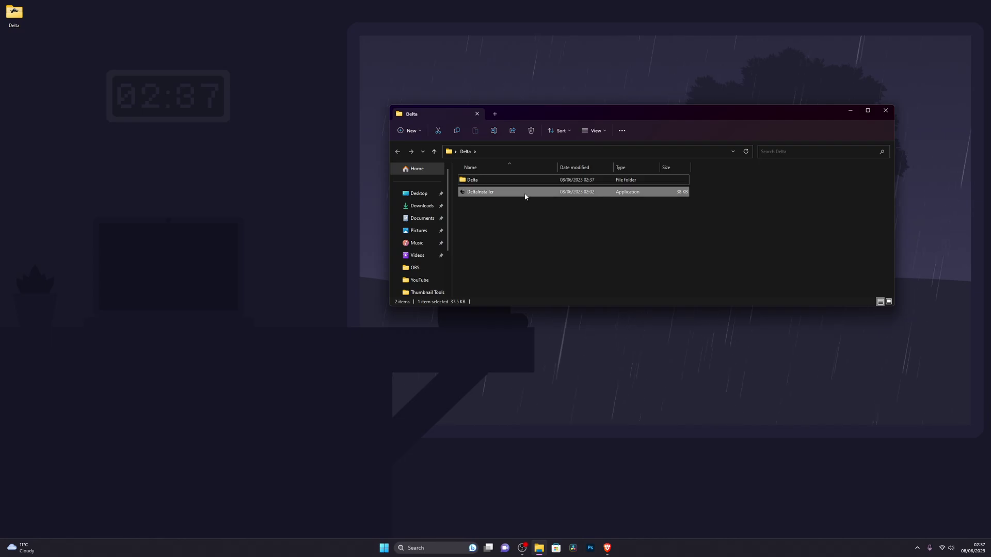
pyautogui.moveTo(527, 188); pyautogui.dragTo(681, 188)
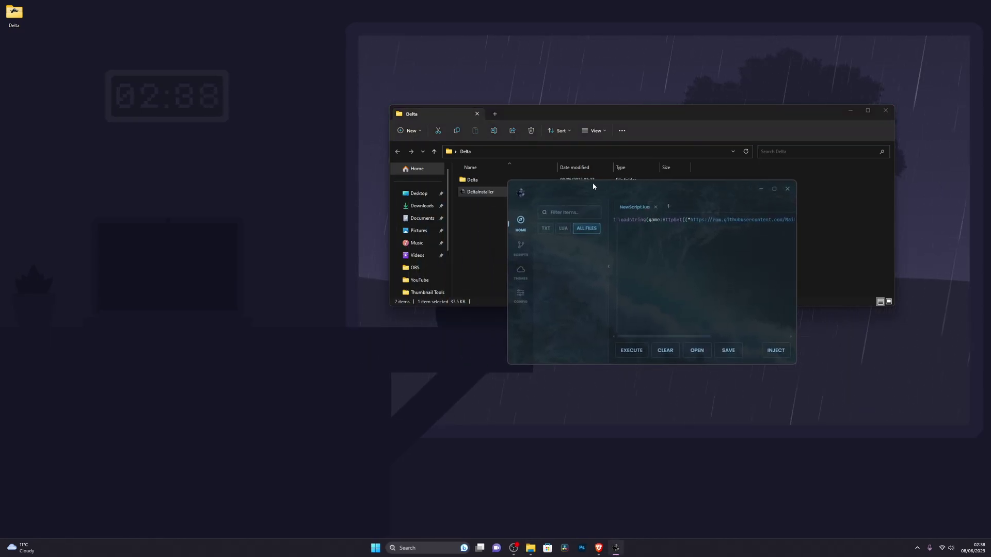
pyautogui.moveTo(593, 187); pyautogui.dragTo(552, 192)
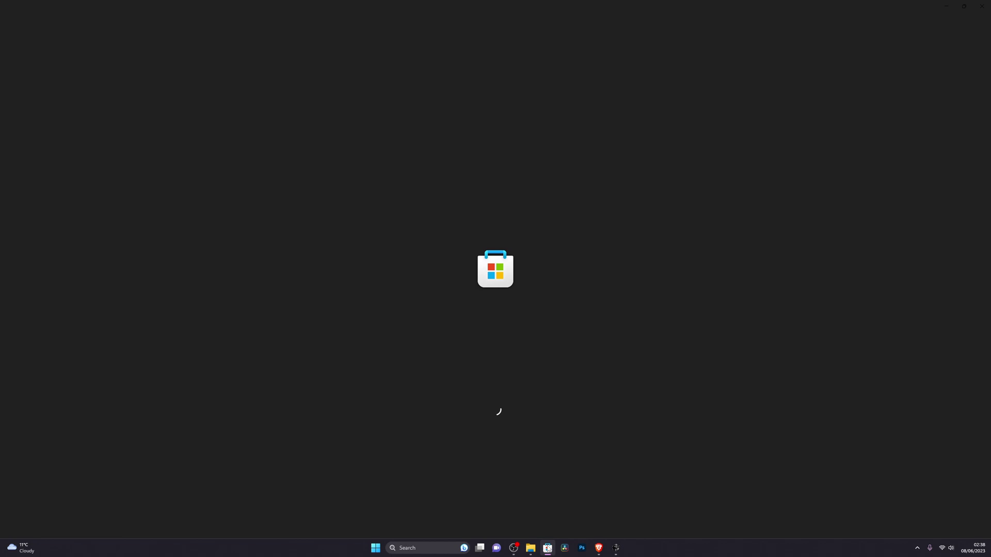
# Step: Search Microsoft Store for 'roblox' and start Roblox from its product page with Play
pyautogui.moveTo(550, 550)
pyautogui.write('roblox')
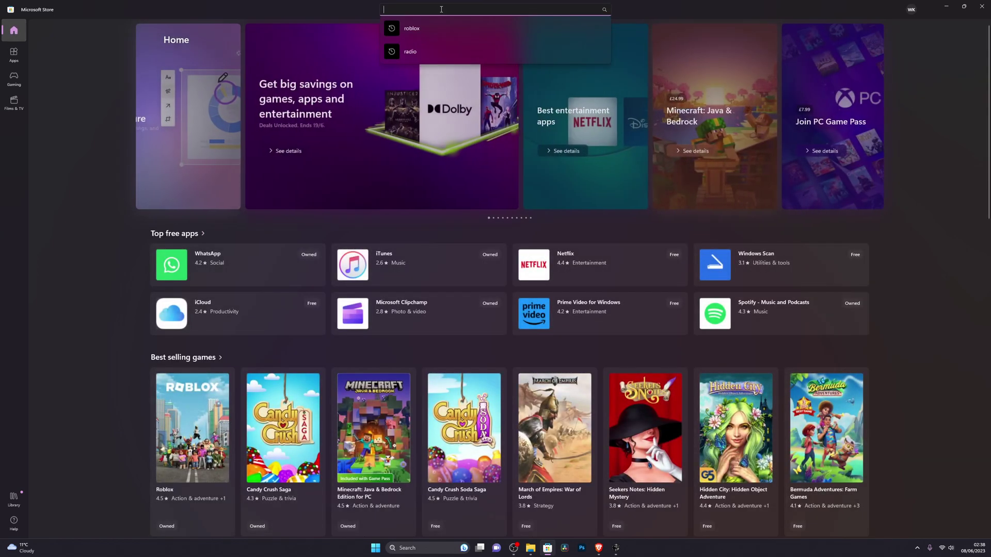
pyautogui.press('Return')
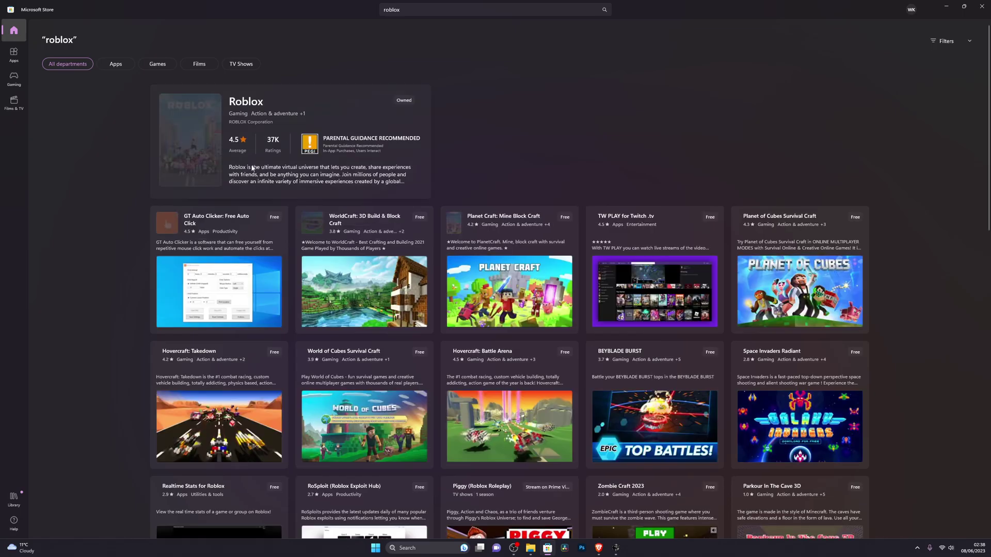
pyautogui.click(197, 137)
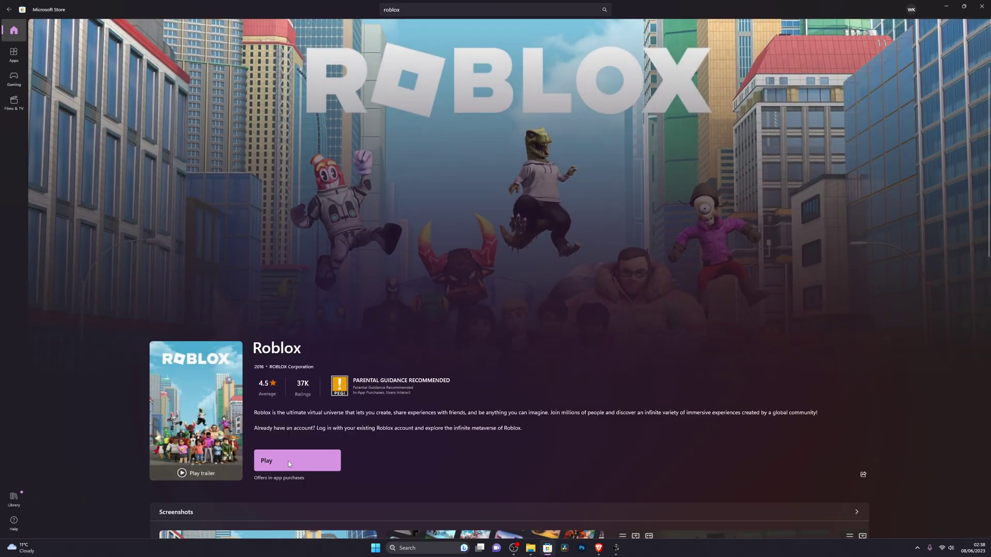
pyautogui.click(288, 460)
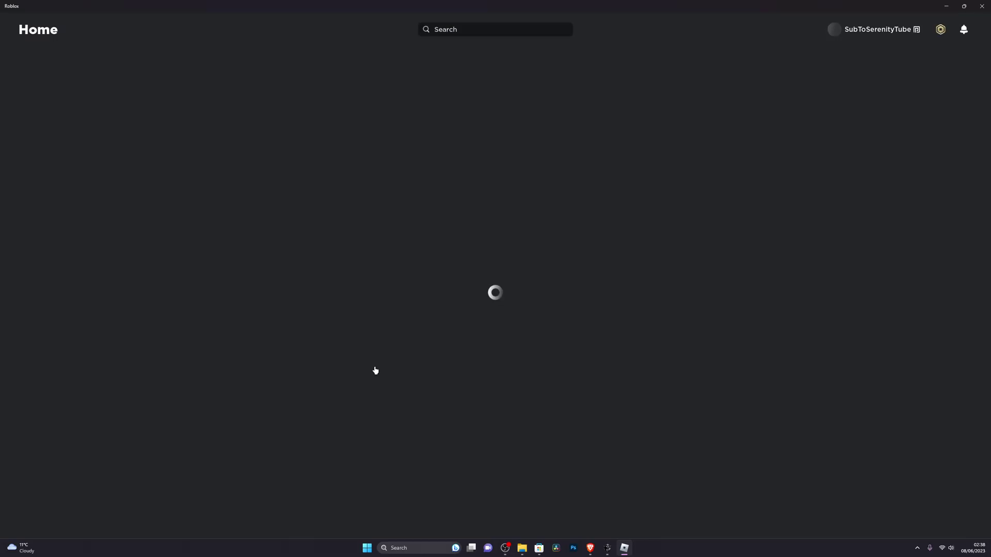
# Step: Bring the Delta executor forward and dismiss the Injection Result dialog confirming the Roblox attachment
pyautogui.scroll(-1, 423, 381)
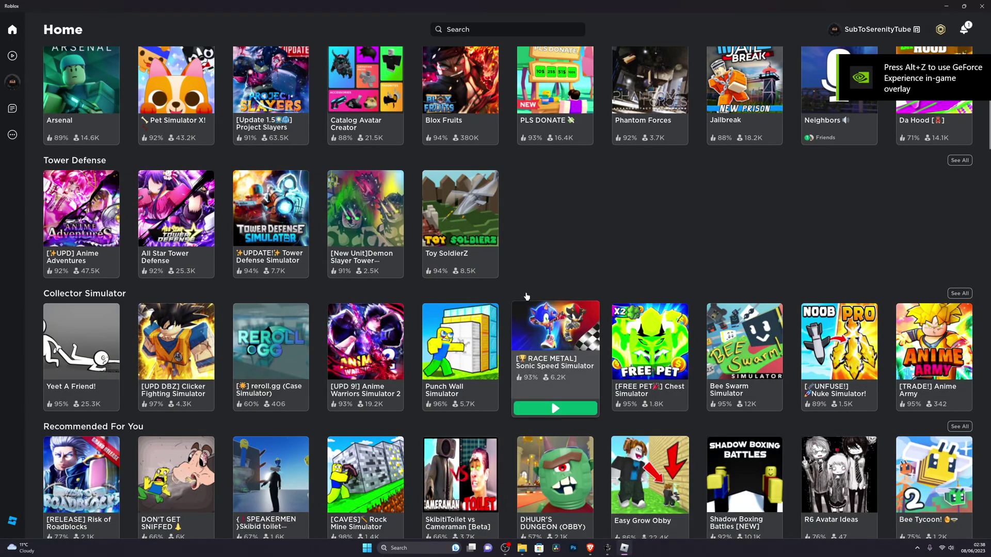
pyautogui.click(608, 549)
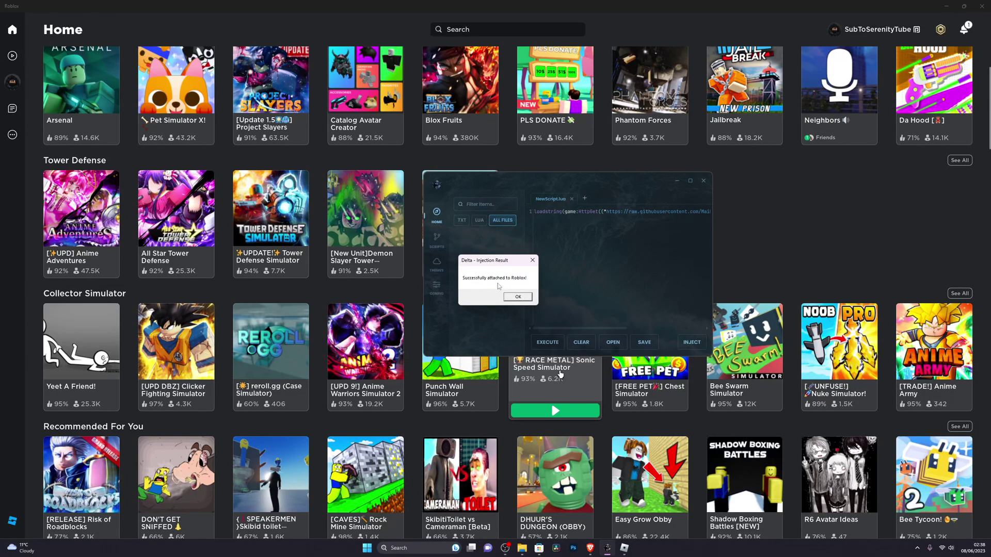
pyautogui.click(510, 297)
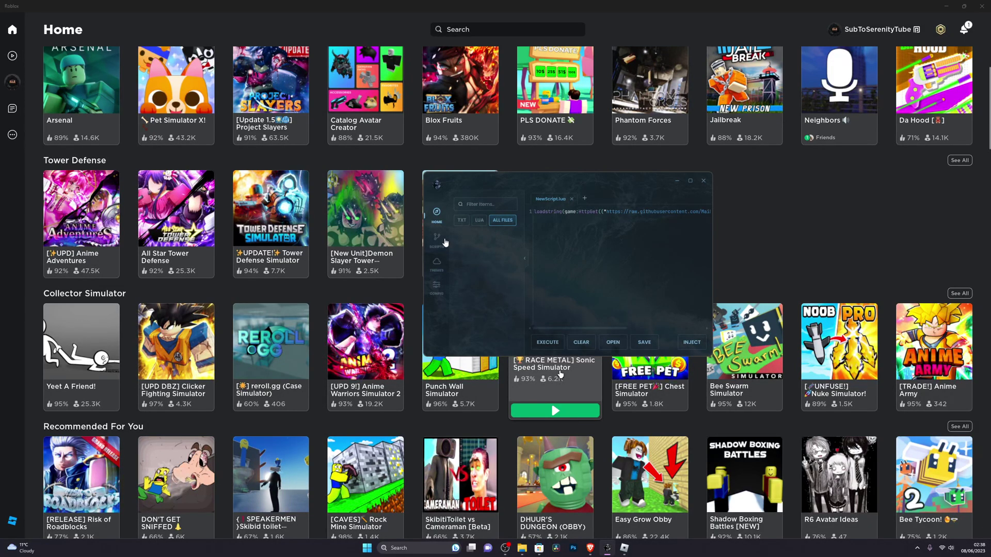
# Step: Search the Delta script hub for 'jailbreak' with results sorted by Hot, then go to Themes
pyautogui.moveTo(489, 191); pyautogui.dragTo(534, 191)
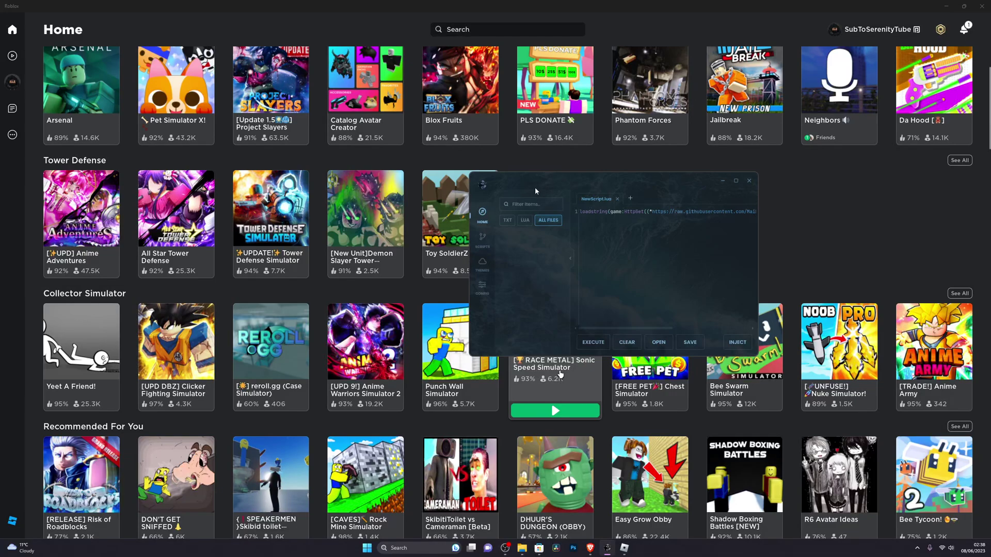
pyautogui.click(483, 238)
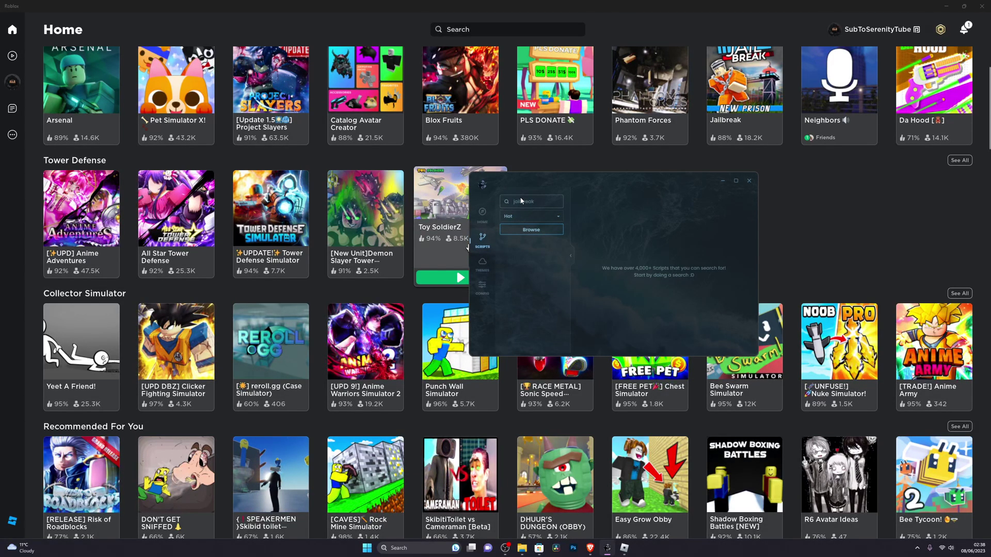
pyautogui.click(534, 235)
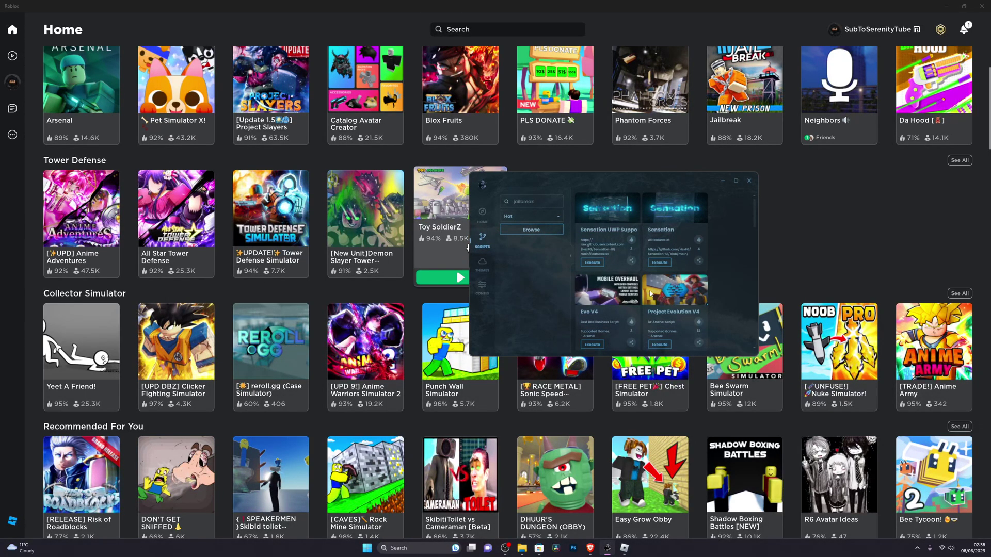
pyautogui.click(525, 218)
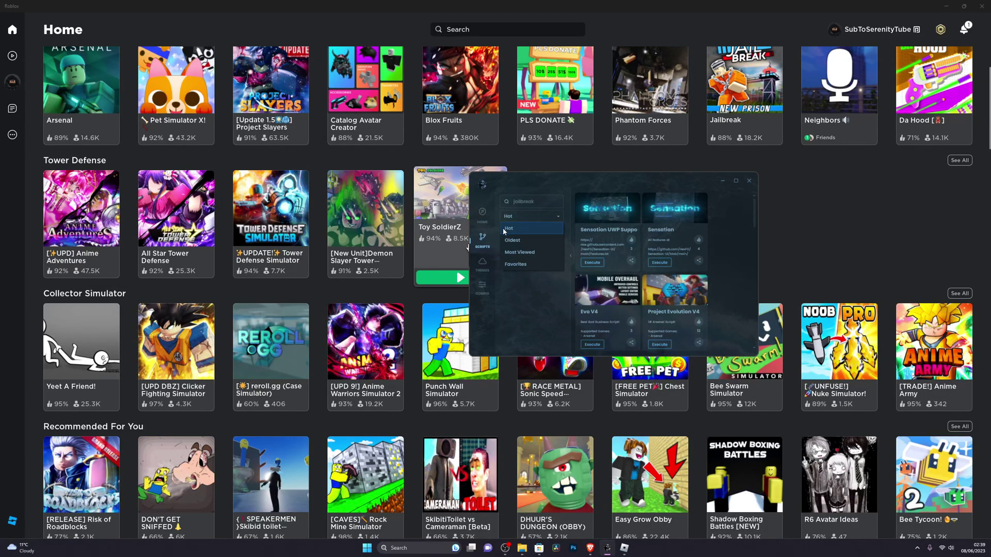
pyautogui.click(522, 230)
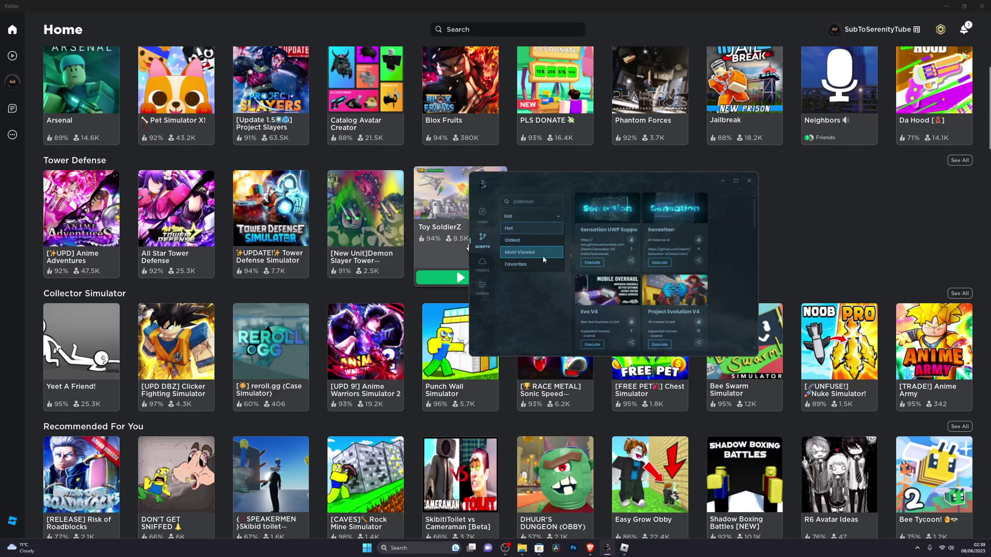
pyautogui.click(481, 263)
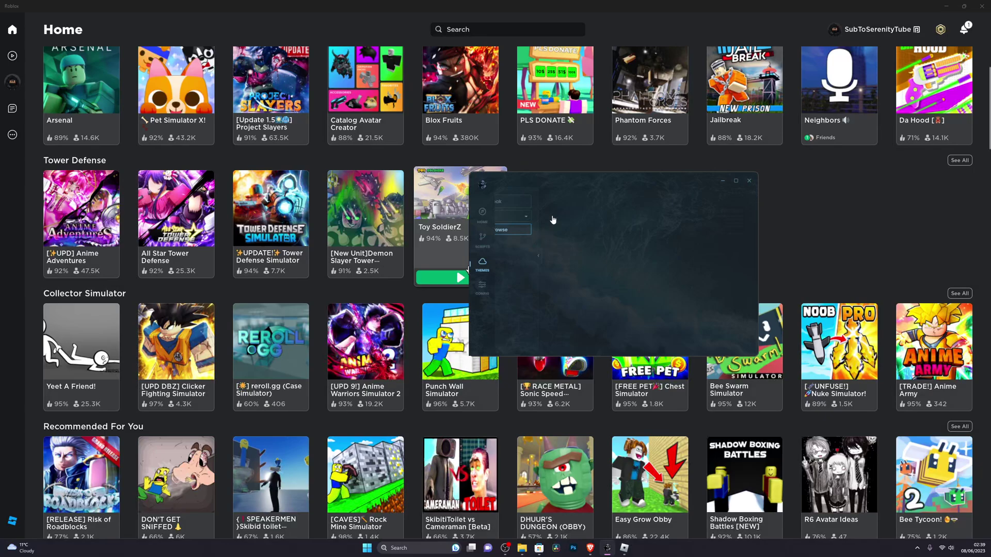